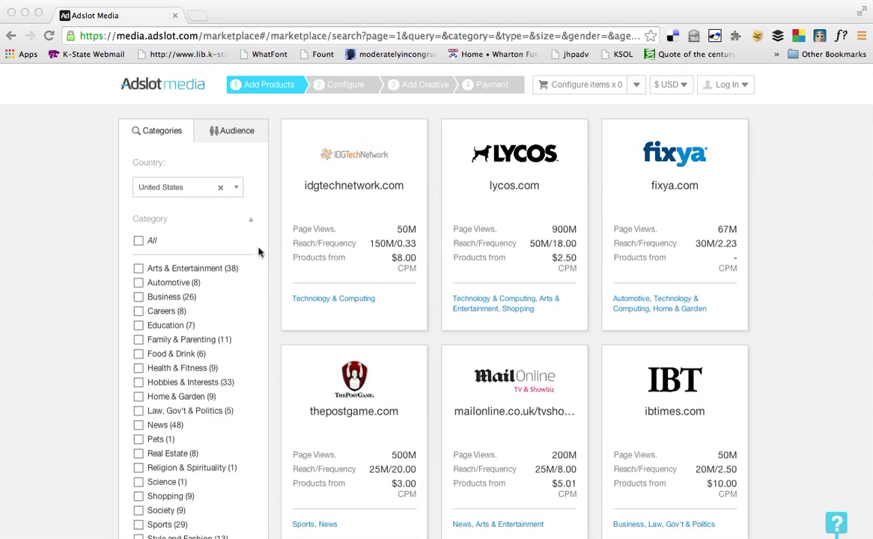
Examine the available country, category, buy type and ad size filter options for the United States marketplace.
click(236, 191)
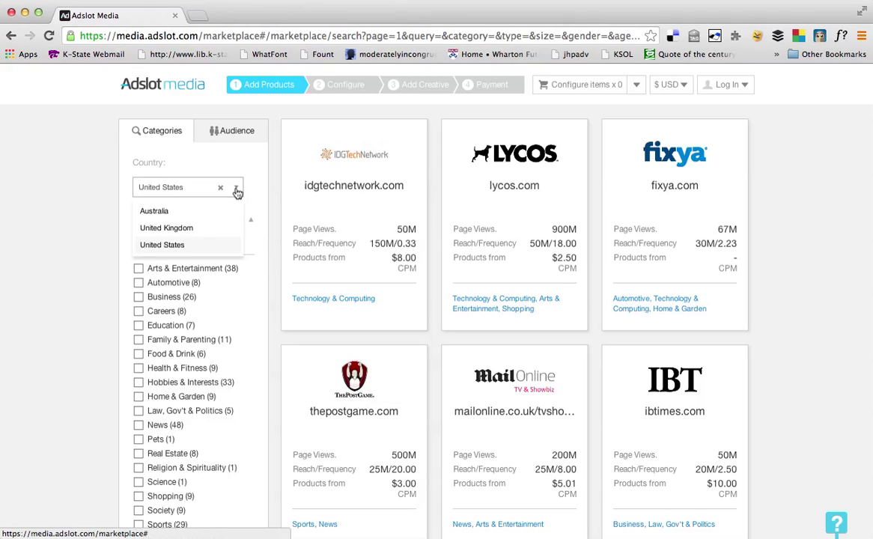
click(239, 187)
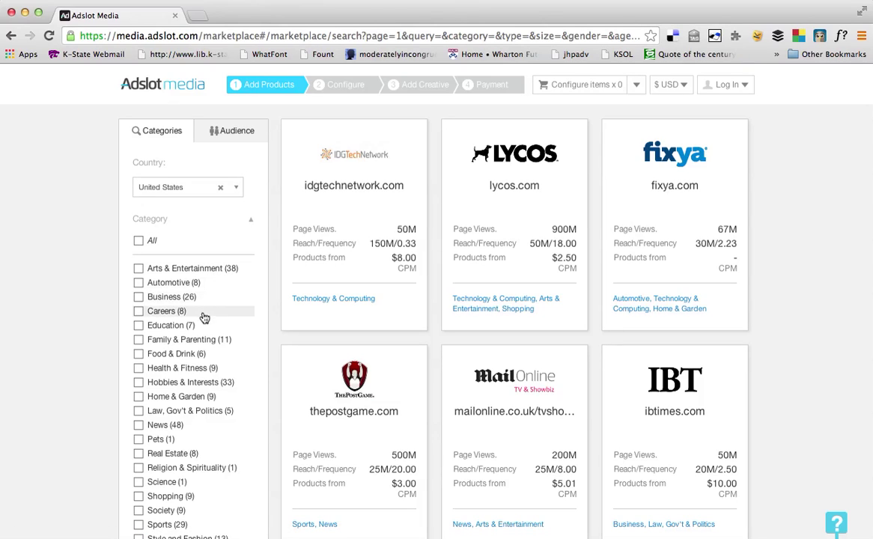
scroll(199, 341, down, 5)
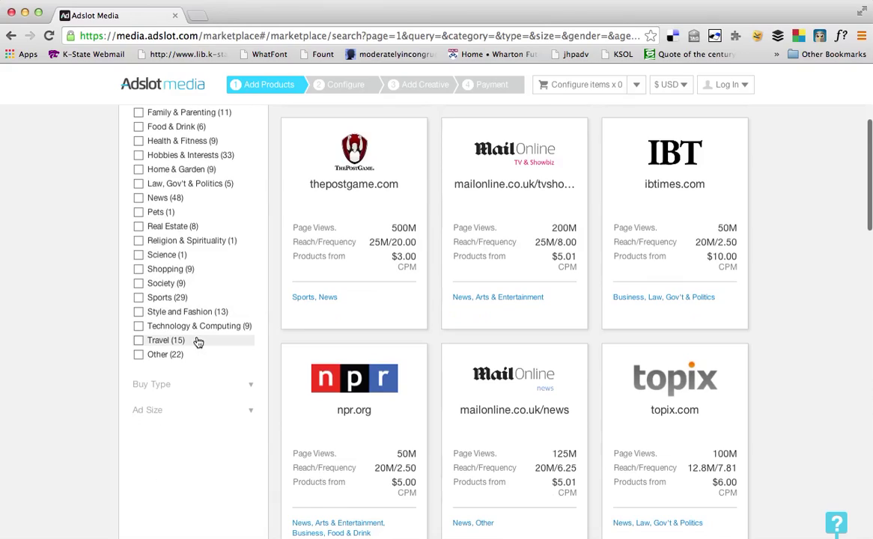
click(248, 386)
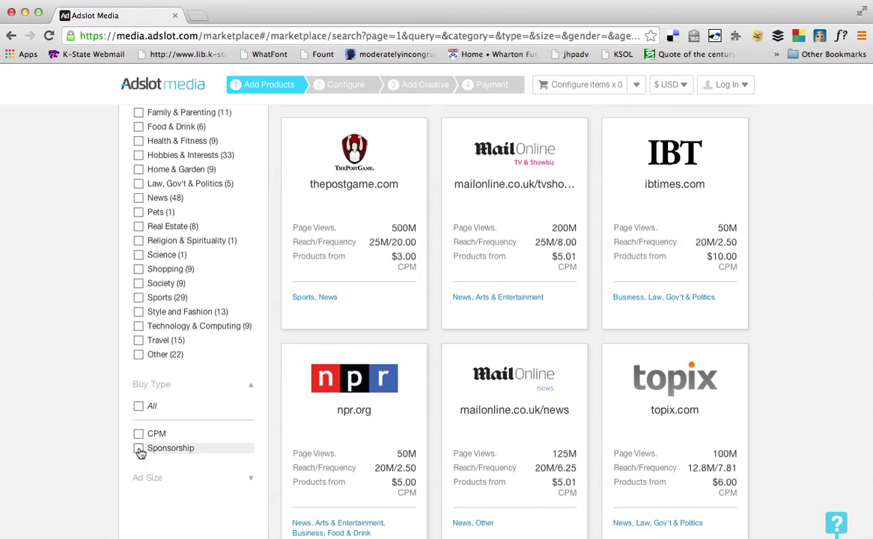
click(248, 479)
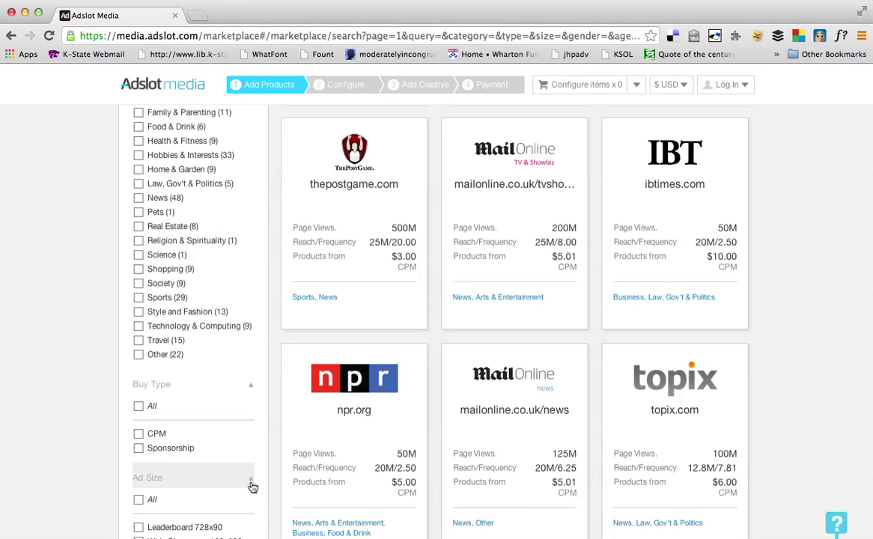
scroll(233, 478, down, 3)
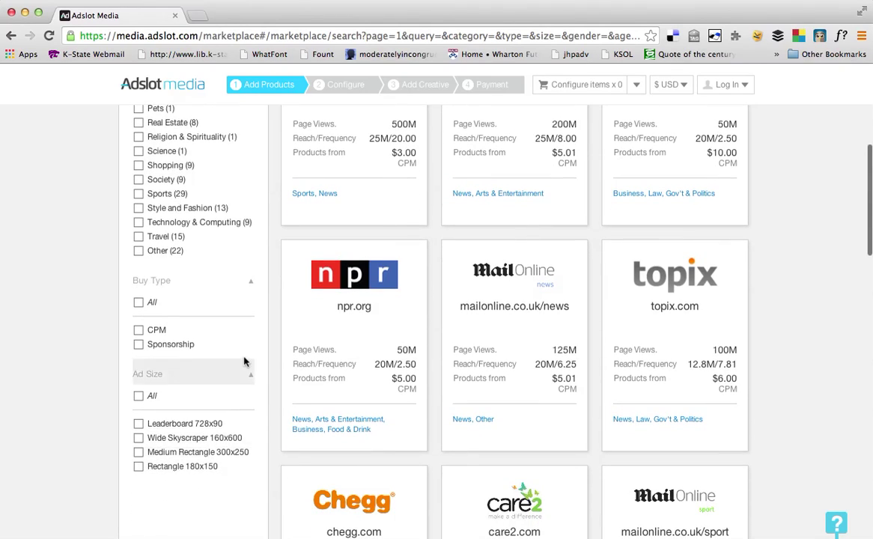
click(250, 374)
click(250, 281)
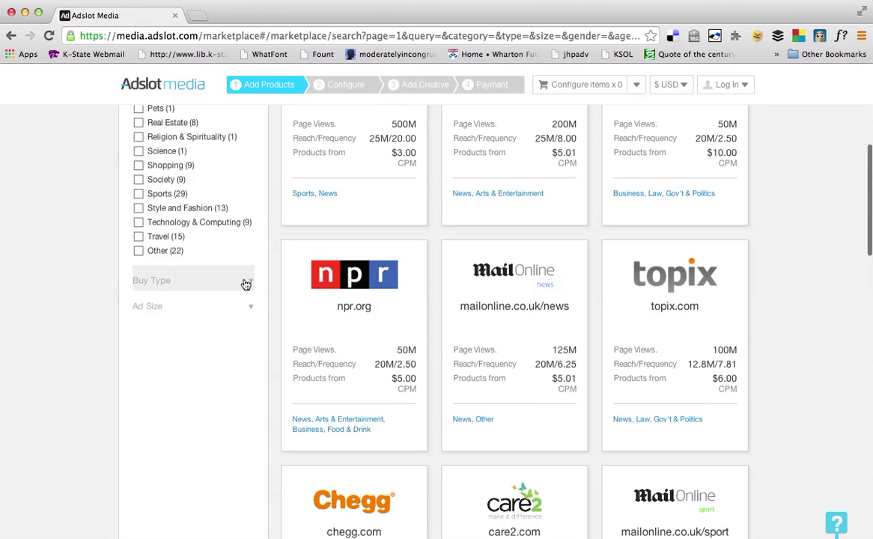
scroll(238, 216, up, 6)
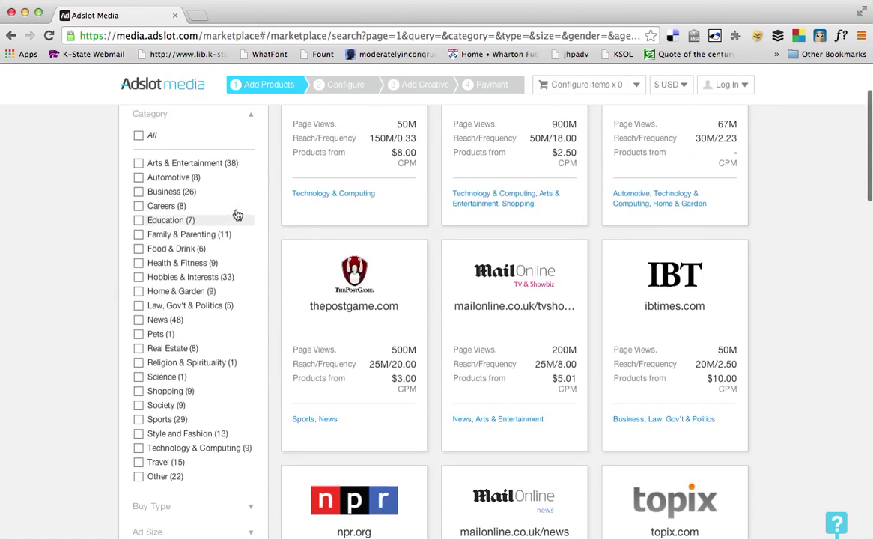
Filter the sites by the Family & Parenting category to browse its publishers, and clear that filter.
click(139, 237)
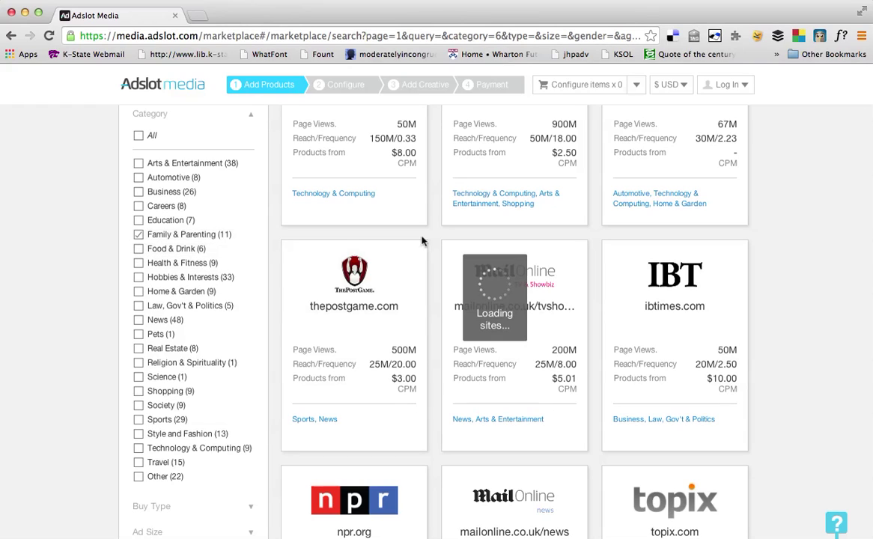
scroll(764, 235, down, 3)
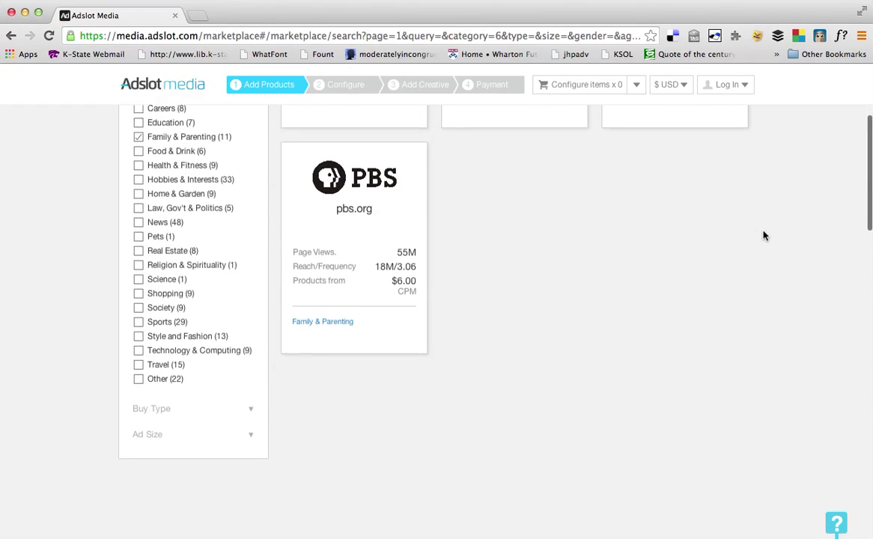
scroll(764, 235, up, 6)
scroll(765, 235, up, 1)
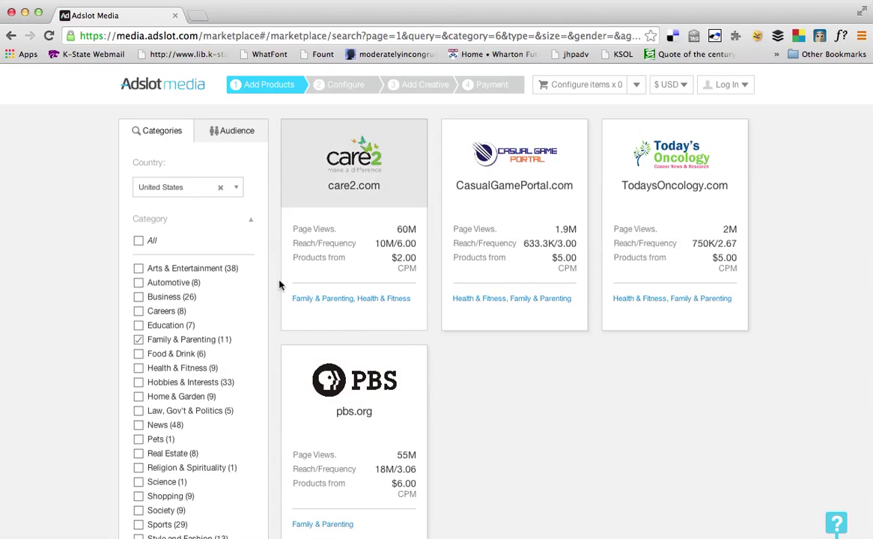
click(253, 224)
click(253, 221)
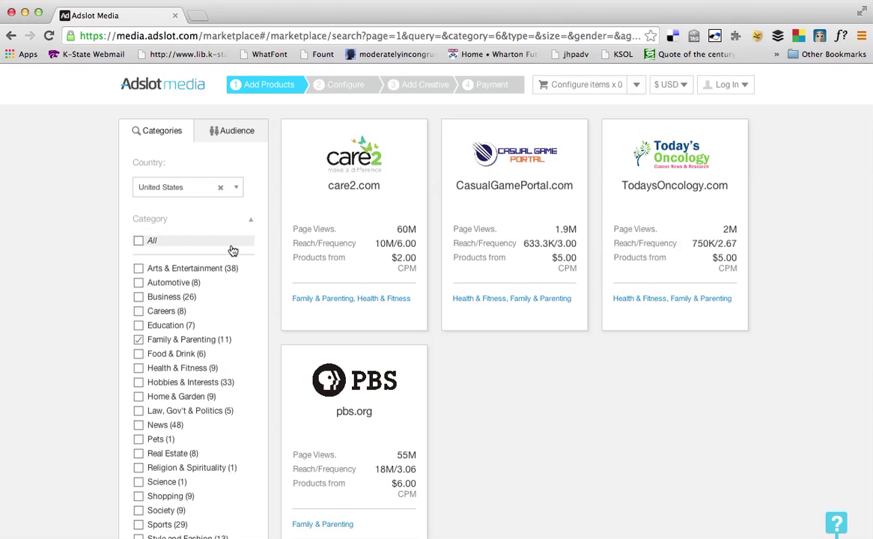
click(139, 340)
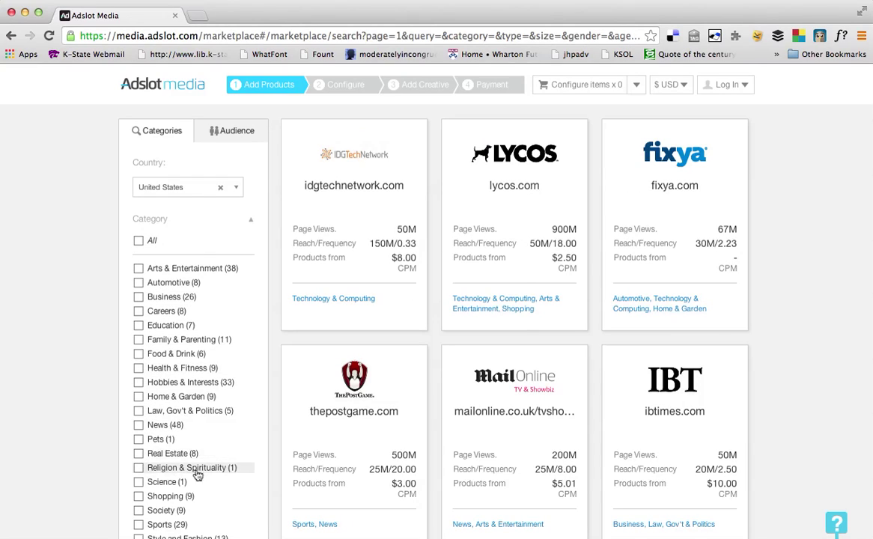
Filter the sites by the Shopping category and open the full site details of GoAntiques.com.
click(139, 498)
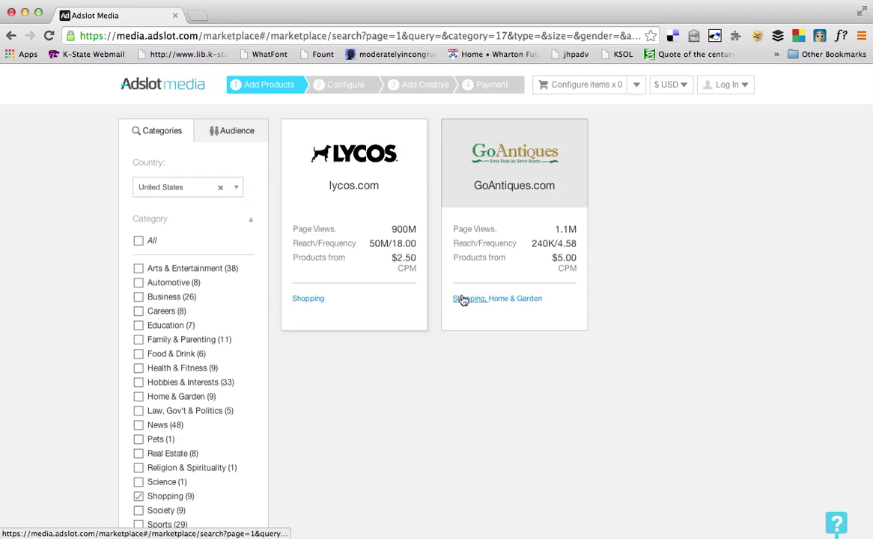
click(507, 235)
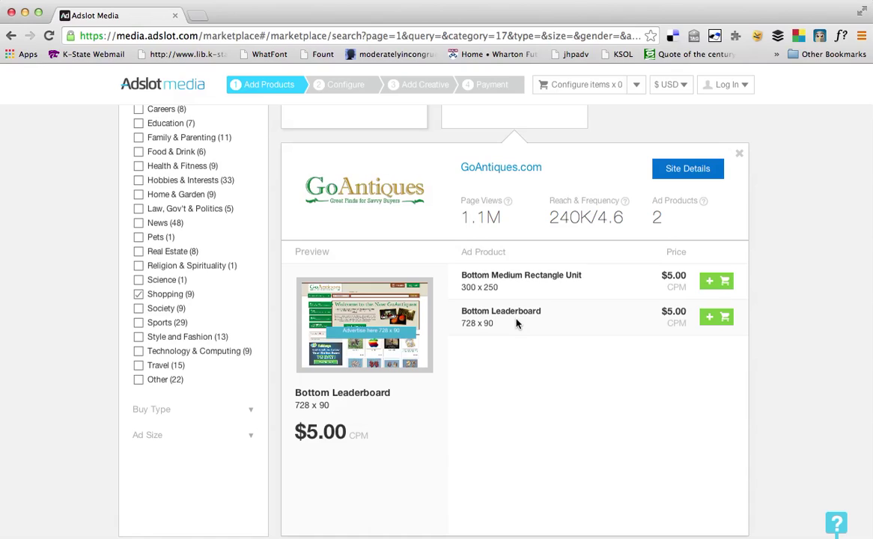
click(678, 170)
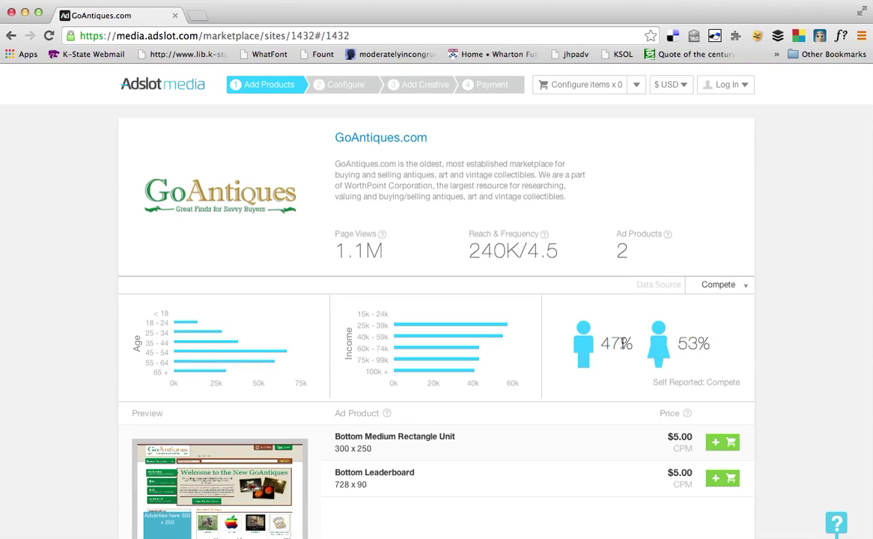
Examine the GoAntiques.com audience charts for income and age, and return to the Shopping search results.
mouse_move(483, 338)
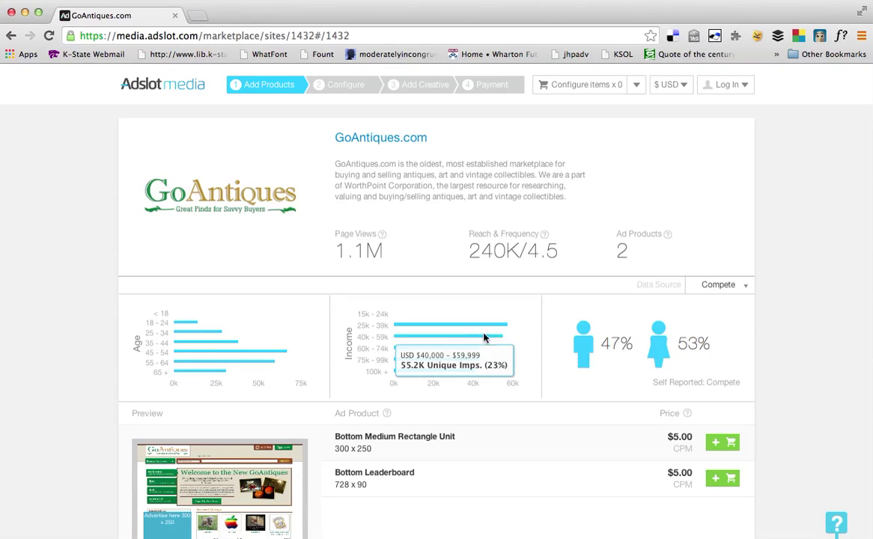
scroll(484, 340, down, 1)
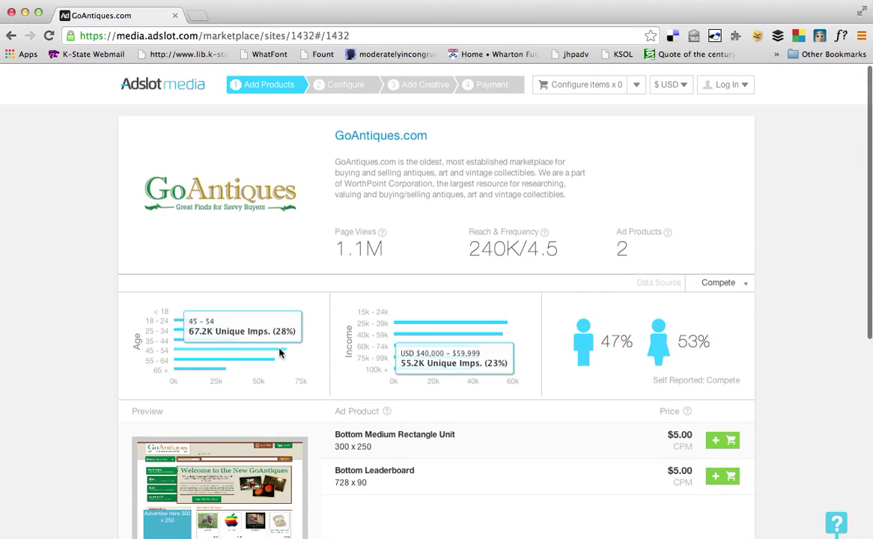
mouse_move(268, 360)
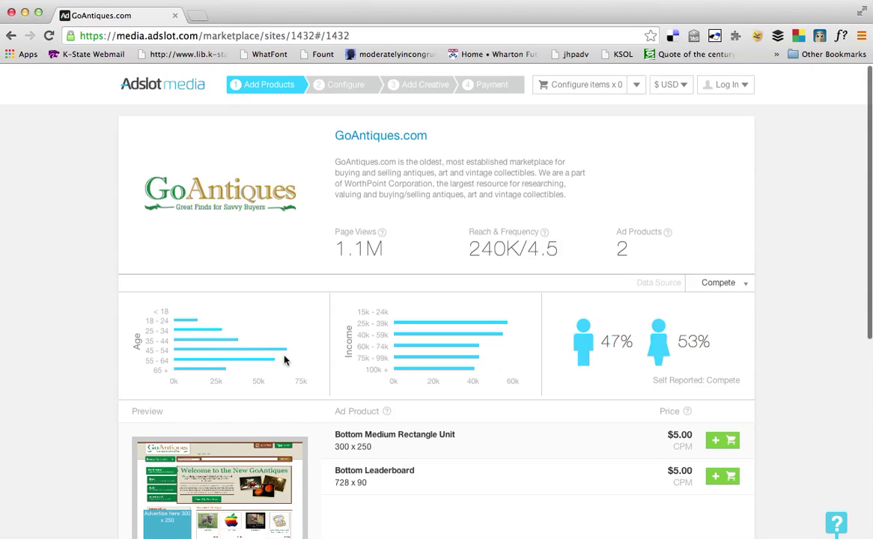
click(9, 35)
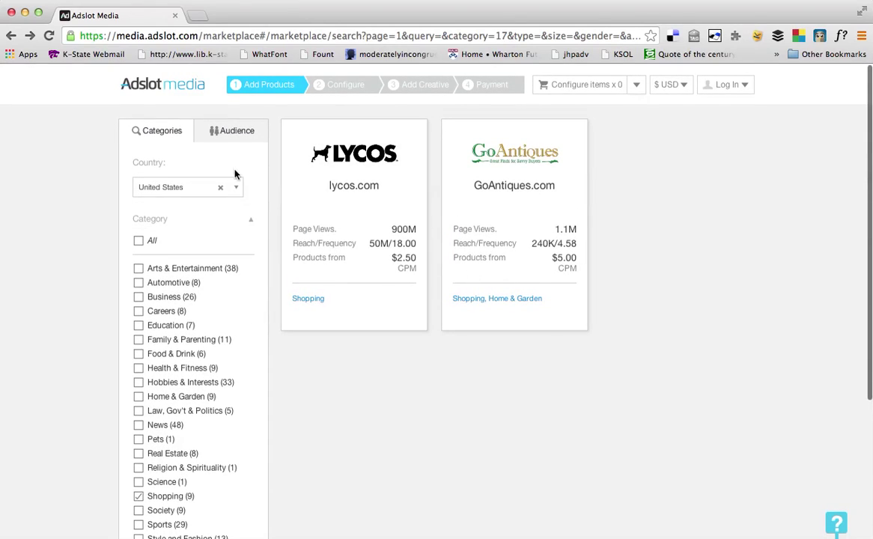
Set the audience filters to all genders and the age groups 18 - 24, 25 - 34 and 35 - 44.
click(228, 135)
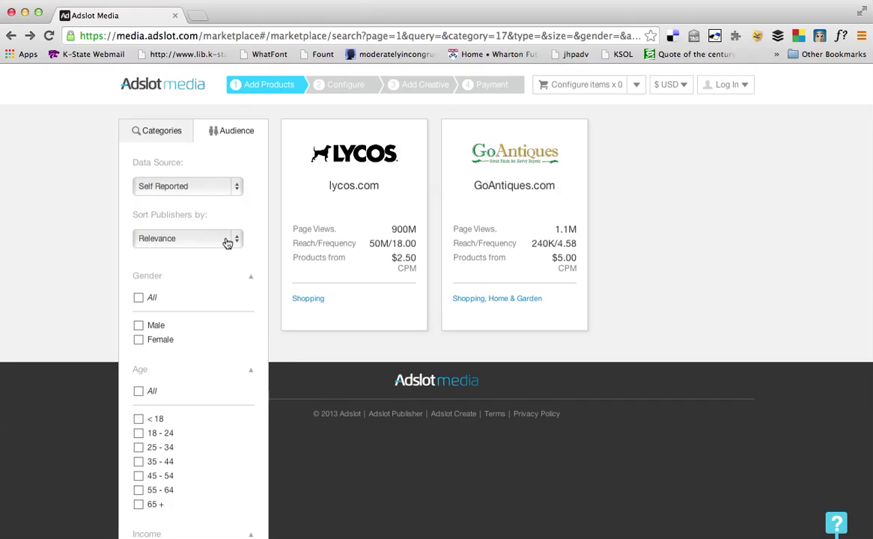
click(139, 299)
scroll(206, 360, down, 1)
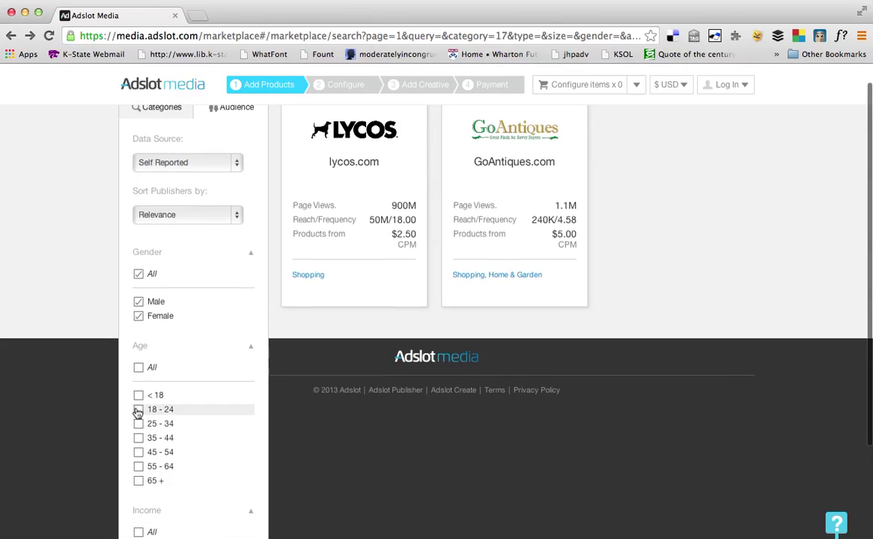
click(138, 411)
click(138, 424)
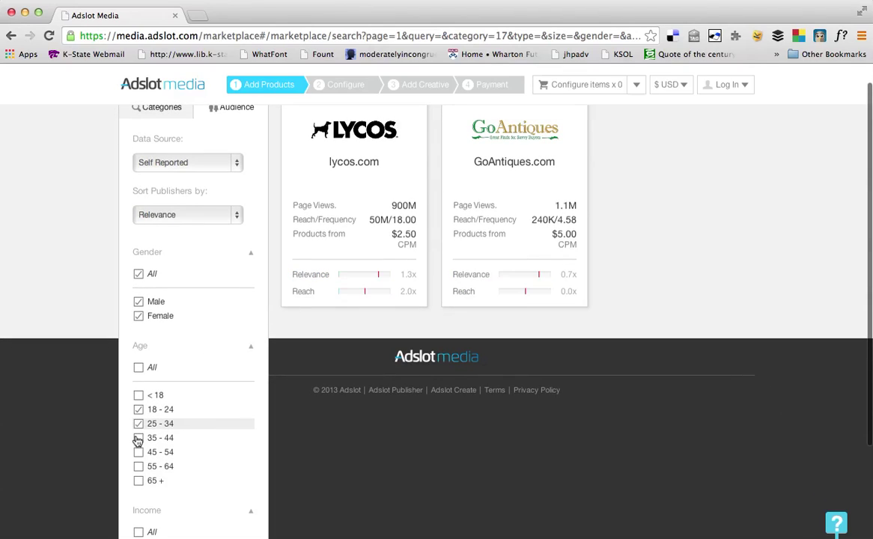
click(140, 440)
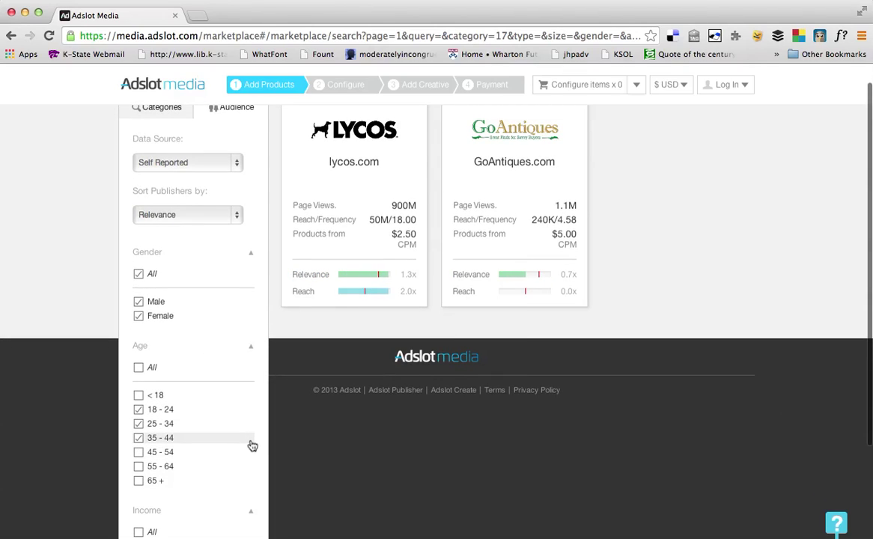
Remove the Shopping category filter and return to the audience view of the publishers.
scroll(288, 434, down, 3)
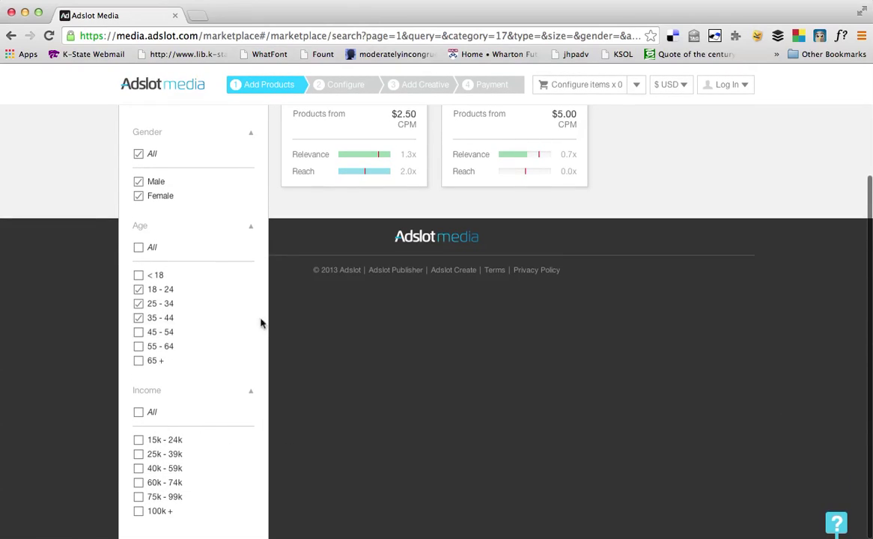
scroll(275, 330, up, 3)
scroll(275, 329, up, 2)
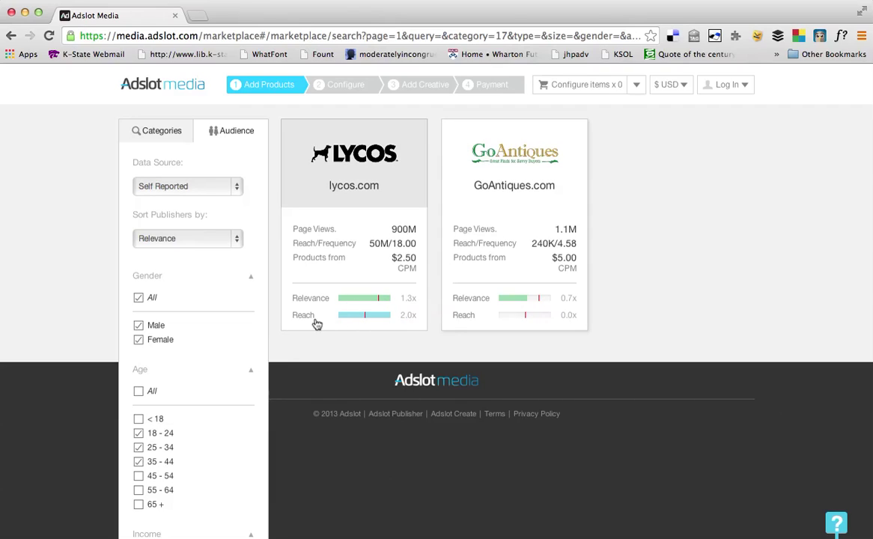
click(158, 133)
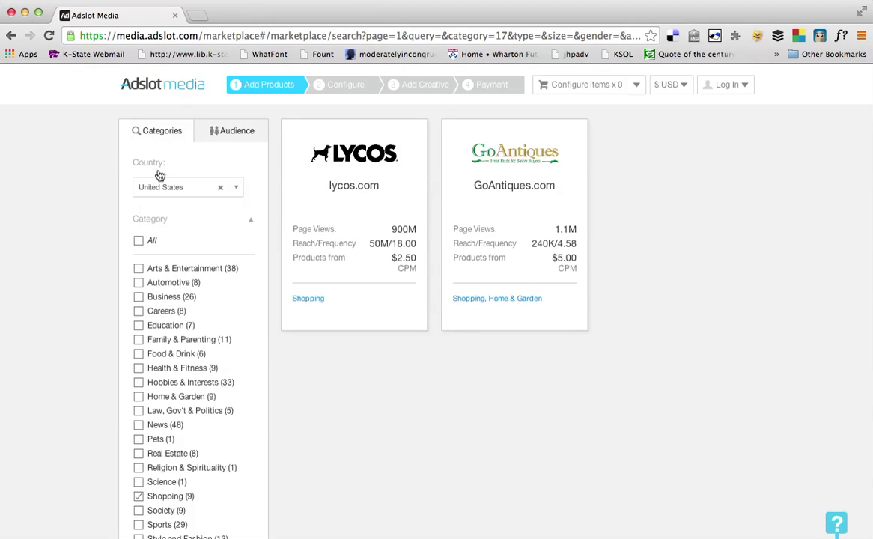
click(139, 499)
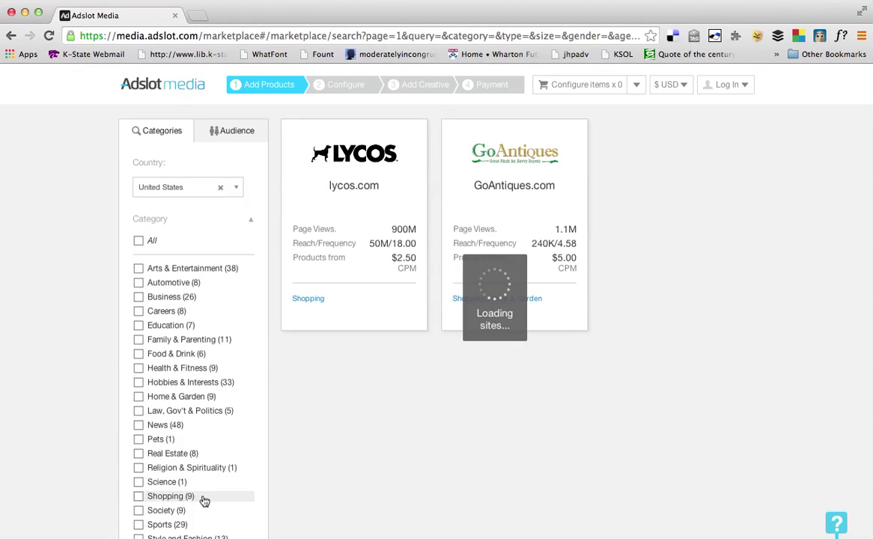
click(233, 131)
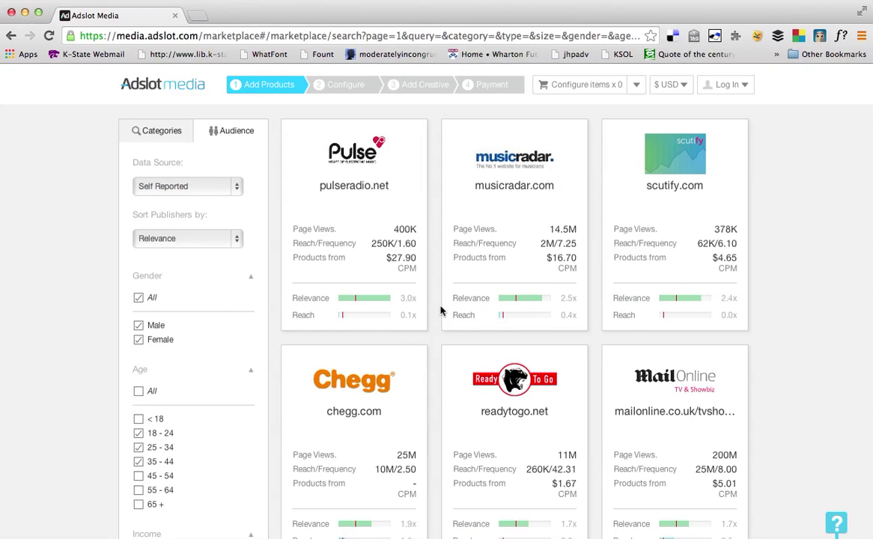
Sort the publishers by Reach and browse the reordered sites.
scroll(442, 312, down, 3)
scroll(441, 311, up, 3)
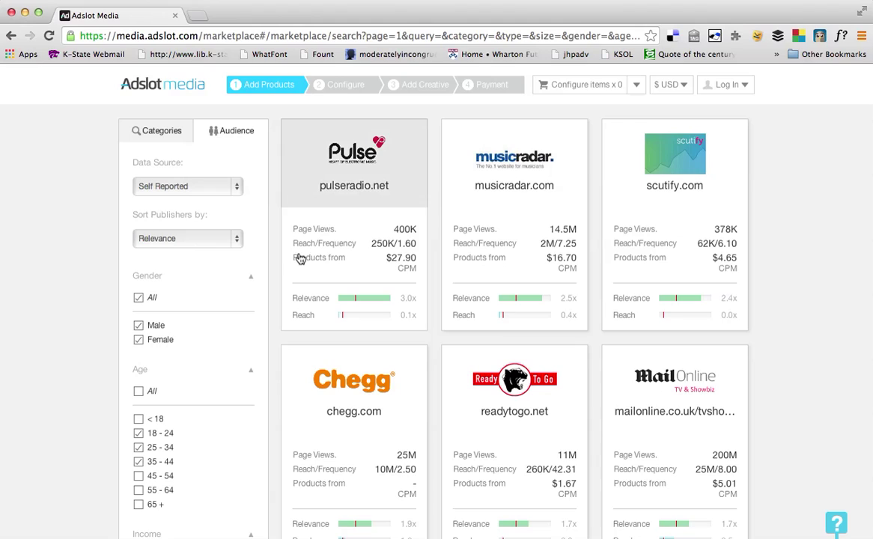
click(191, 241)
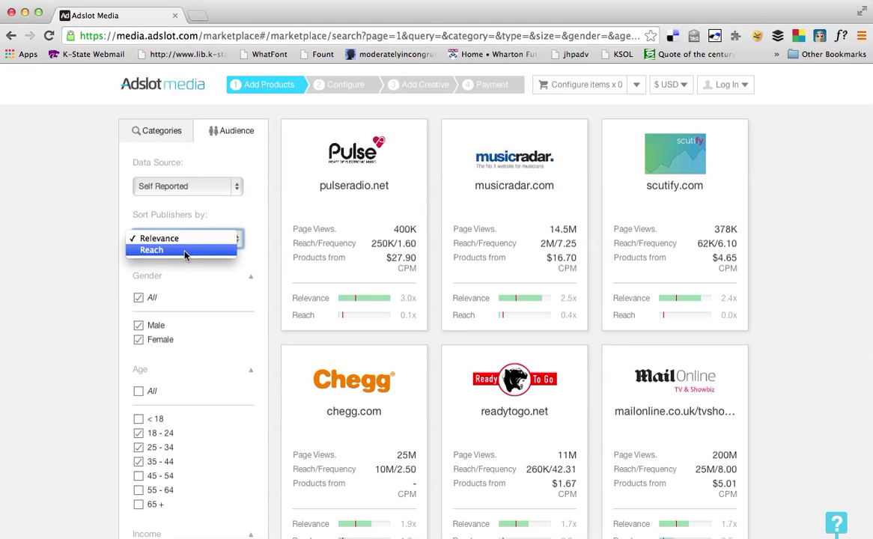
click(185, 255)
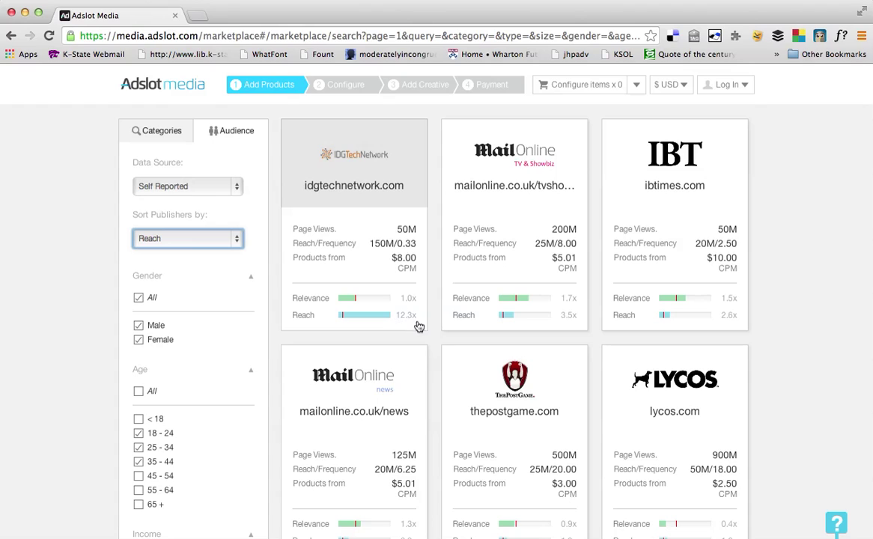
scroll(423, 327, down, 5)
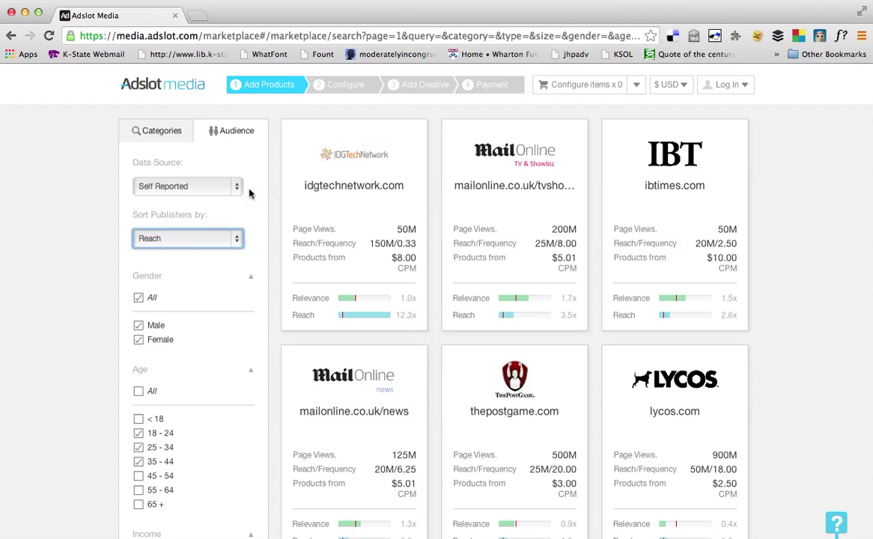
Limit the sites to the Sponsorship buy type and view their relevance and reach for the chosen audience.
click(157, 132)
scroll(211, 417, down, 10)
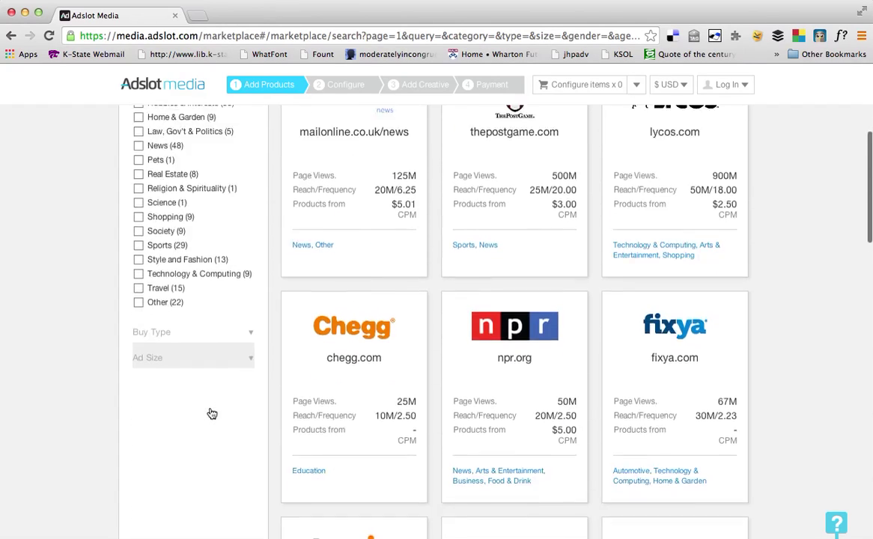
click(251, 128)
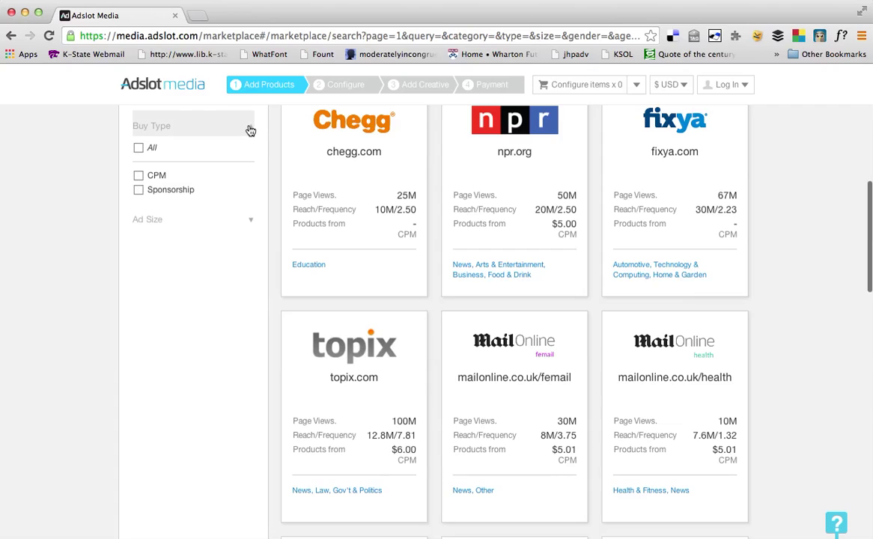
click(138, 190)
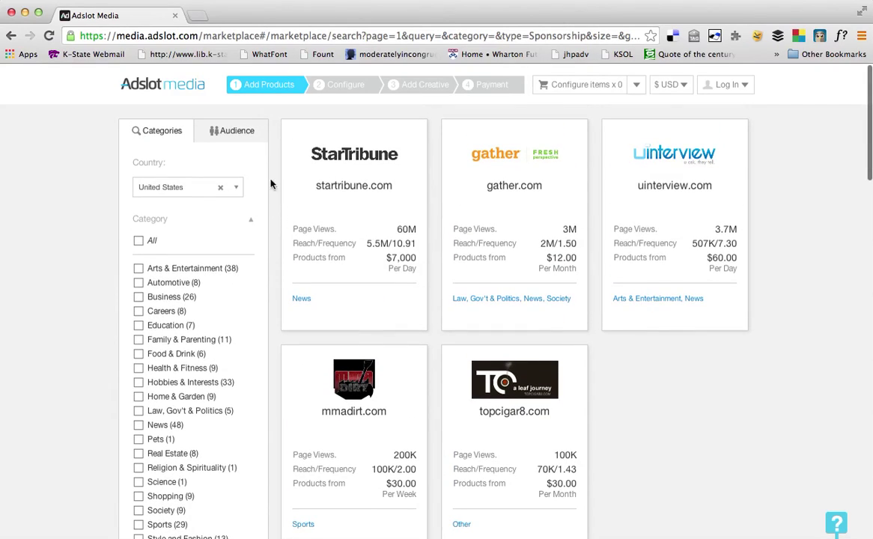
click(230, 133)
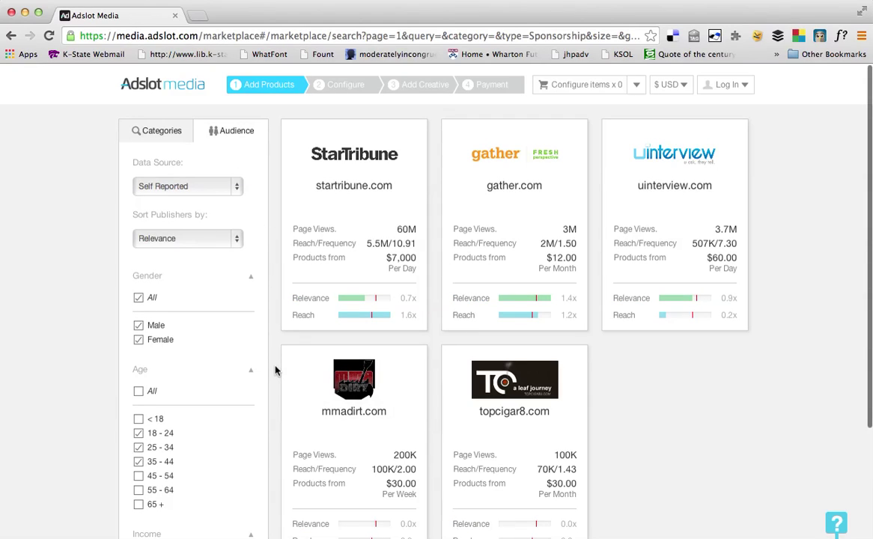
scroll(275, 370, down, 3)
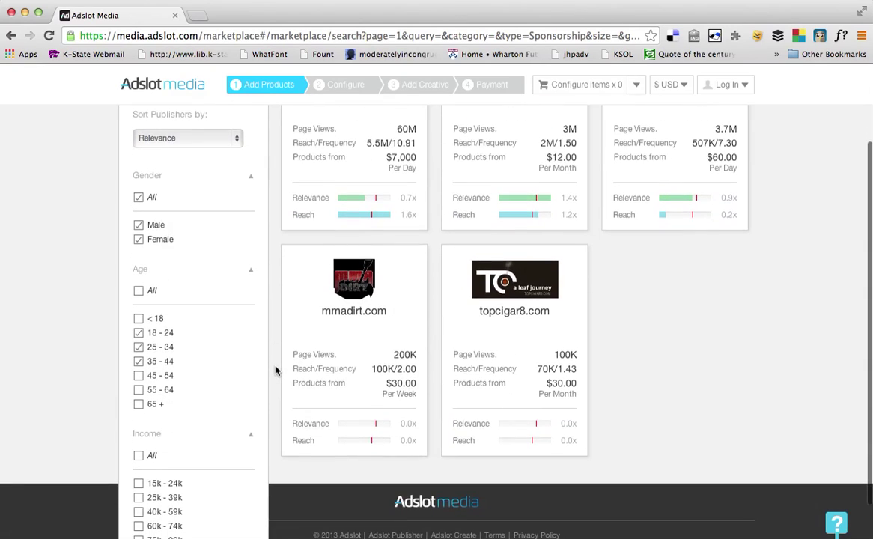